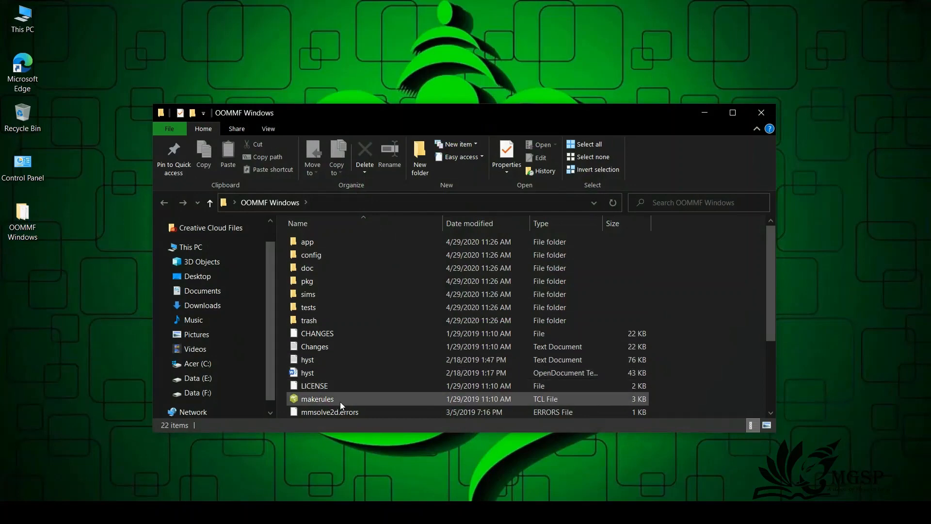
# Step: Launch OOMMF from the oommf TCL file in the OOMMF Windows folder and close the folder window
pyautogui.scroll(-3, 340, 401)
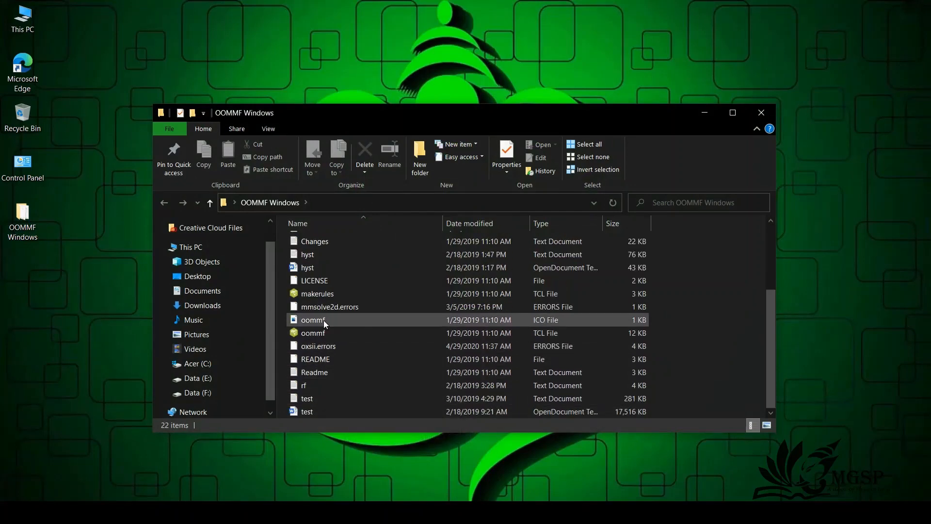
pyautogui.doubleClick(320, 333)
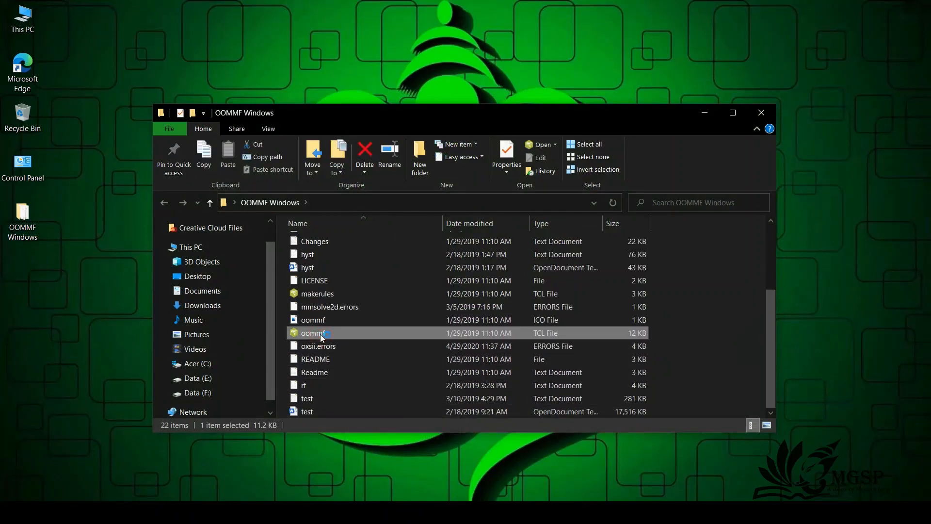
pyautogui.click(762, 113)
# Step: Enable the host and its user account in mmLaunch to list the available programs and threads
pyautogui.click(67, 89)
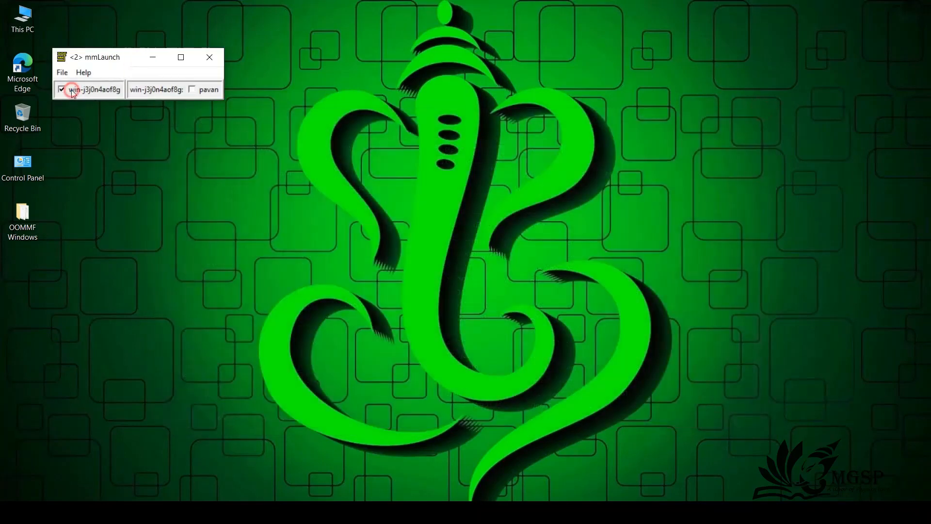
pyautogui.click(192, 90)
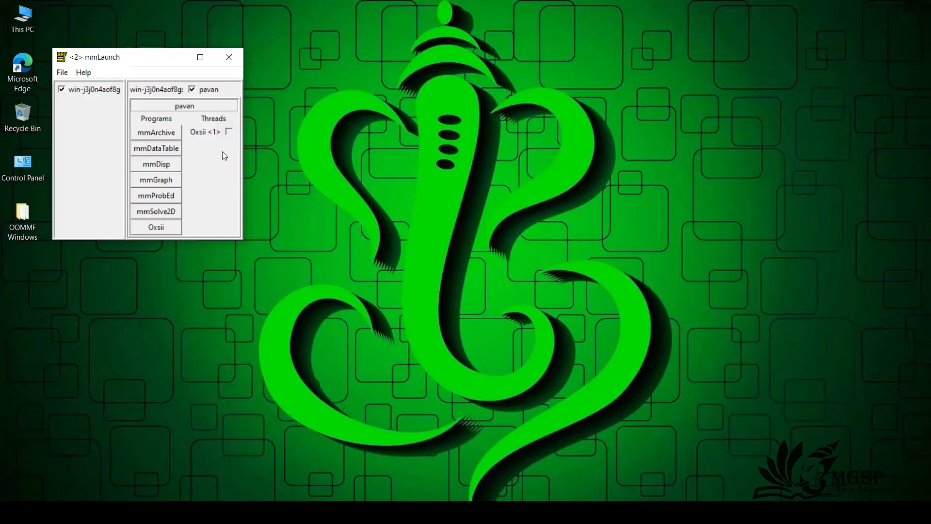
# Step: Display the interface of the already running Oxsii thread and exit that Oxsii instance
pyautogui.click(229, 132)
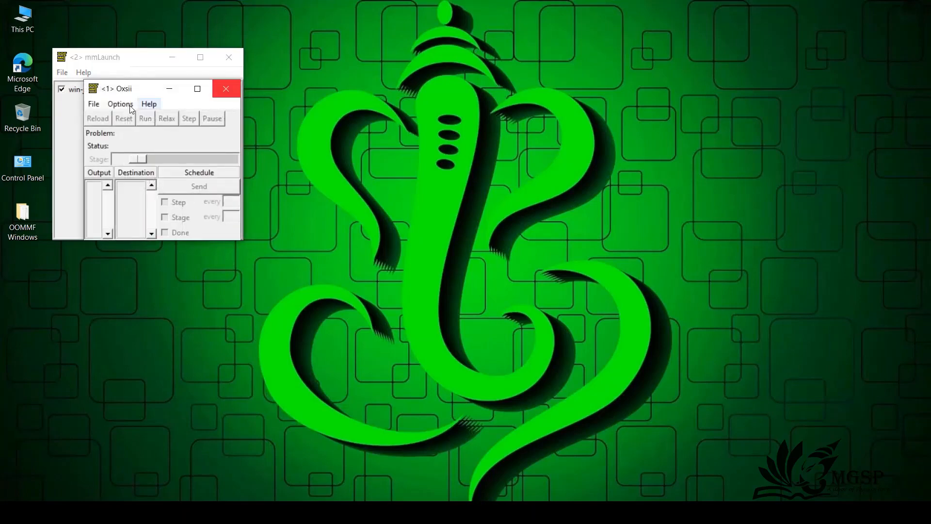
pyautogui.click(92, 104)
pyautogui.click(112, 158)
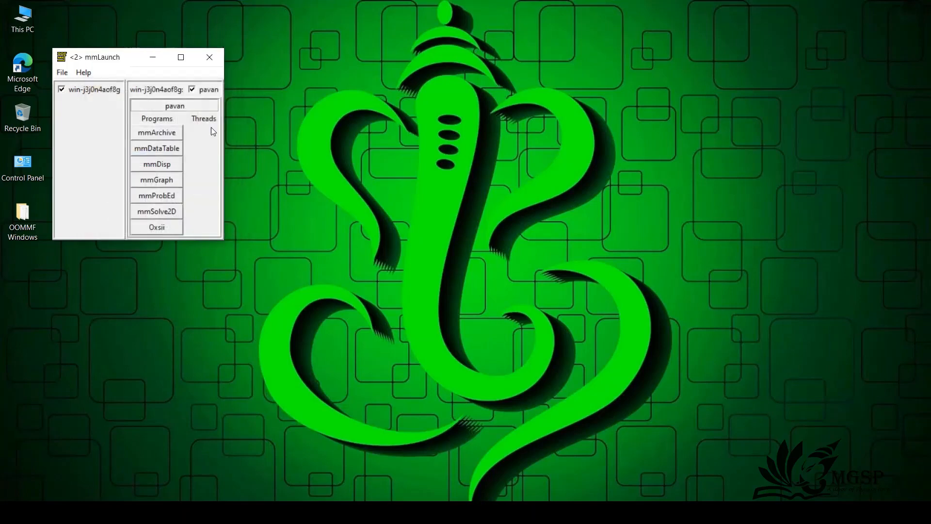
# Step: Start a new Oxsii instance, display its interface and open the Load Problem dialog
pyautogui.click(159, 228)
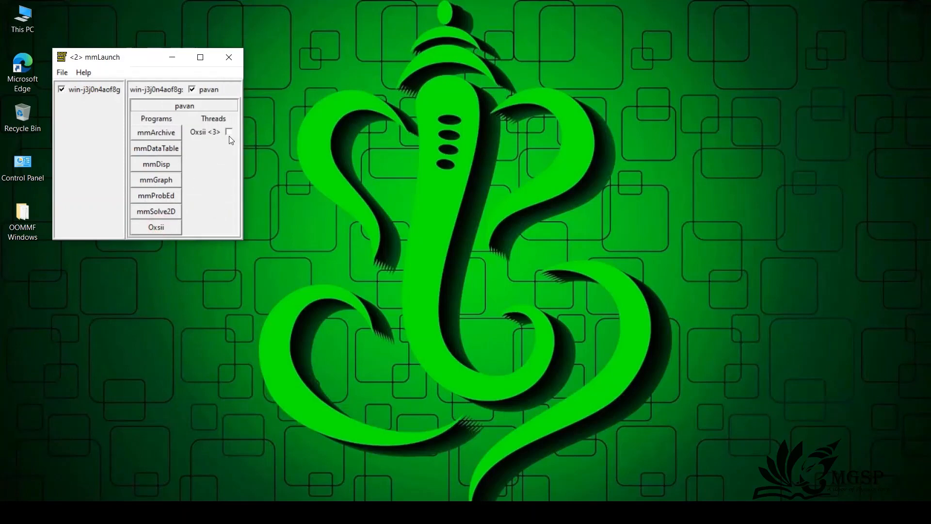
pyautogui.click(229, 133)
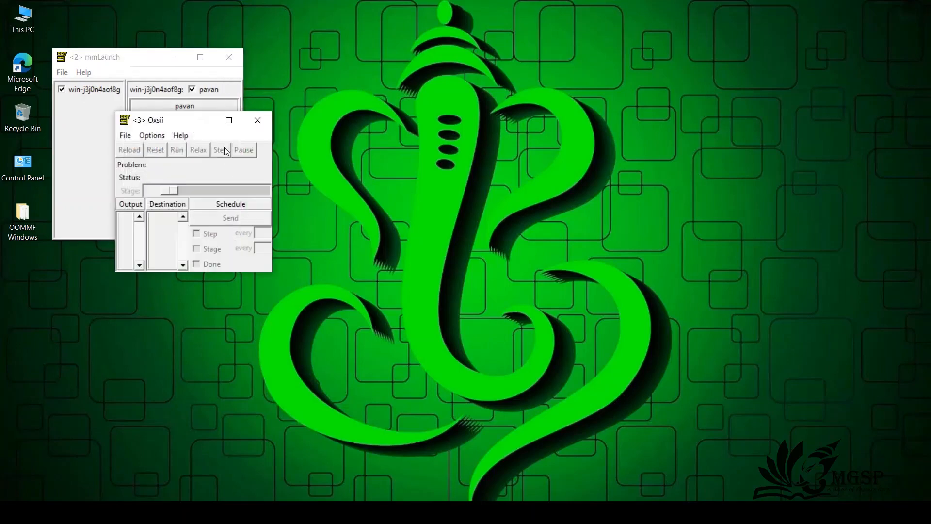
pyautogui.click(126, 137)
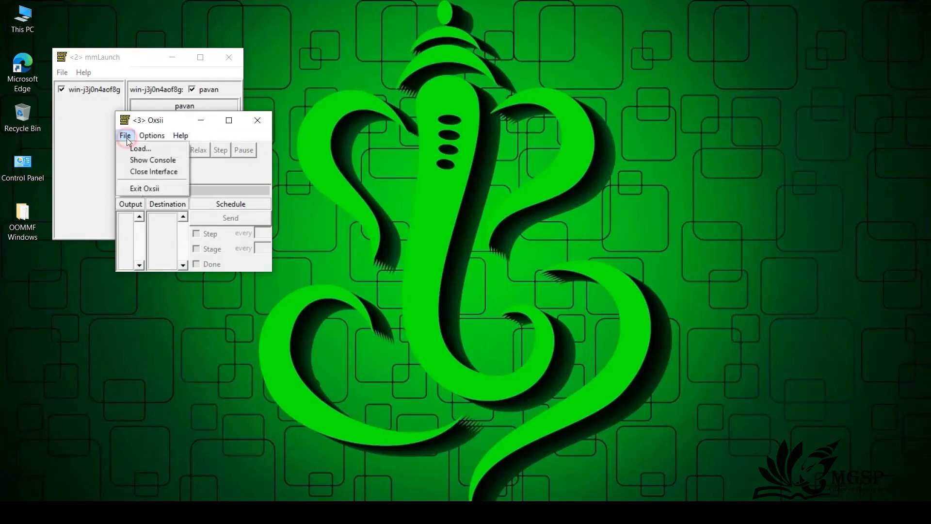
pyautogui.click(139, 149)
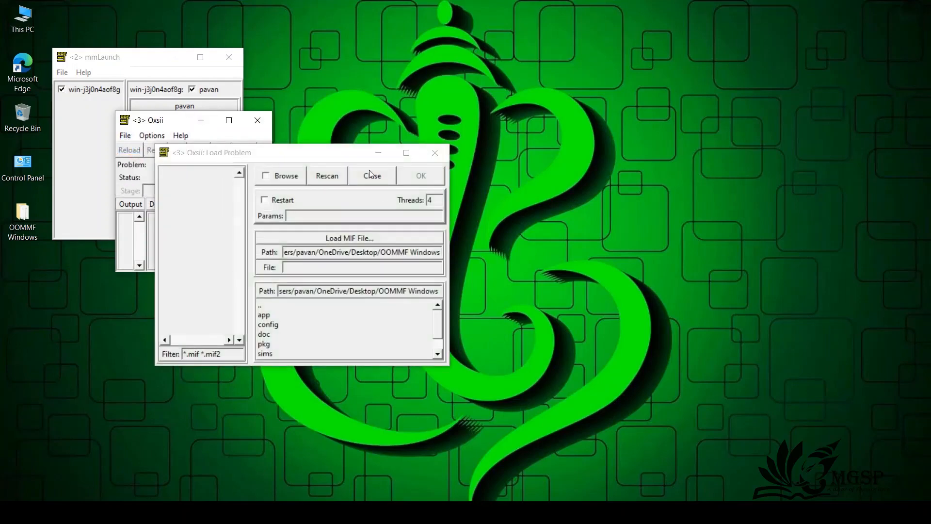
# Step: Load the problem file exchspring.mif from the app/oxs/examples folder into Oxsii
pyautogui.doubleClick(269, 316)
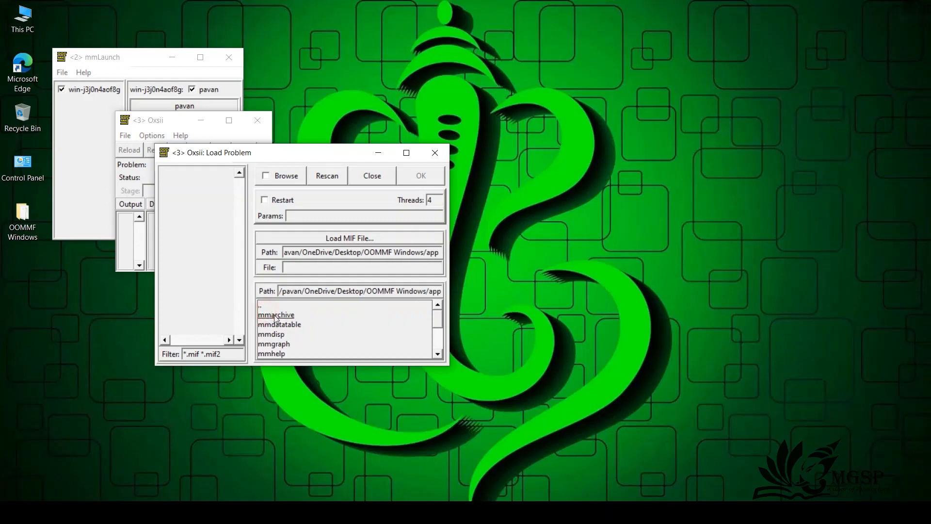
pyautogui.scroll(-2, 296, 350)
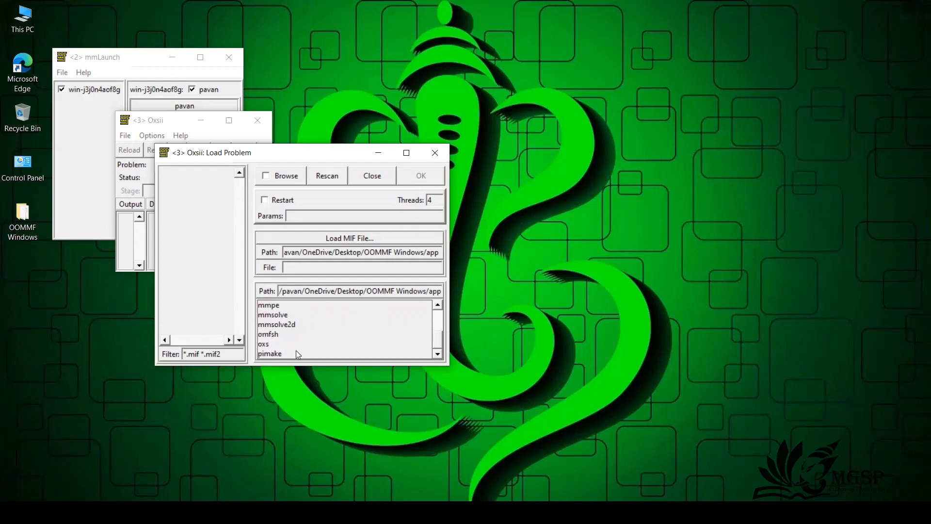
pyautogui.doubleClick(265, 344)
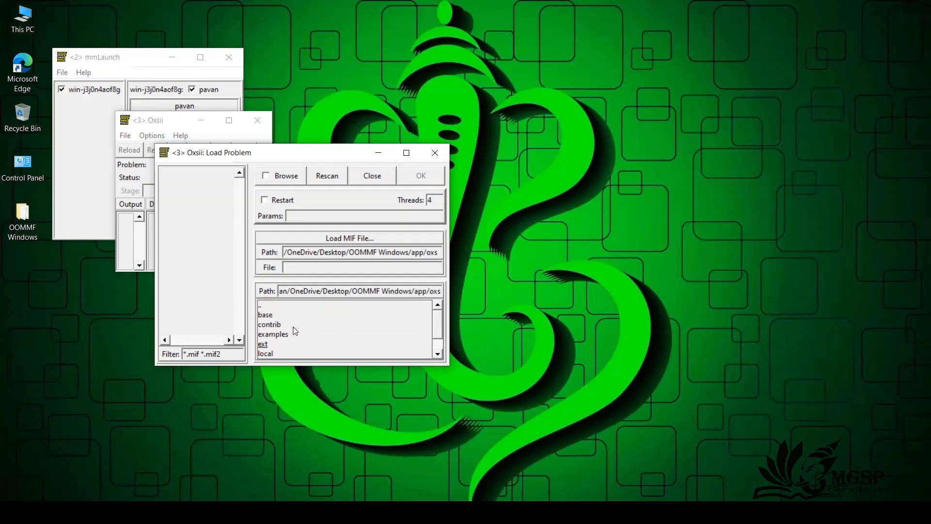
pyautogui.doubleClick(280, 337)
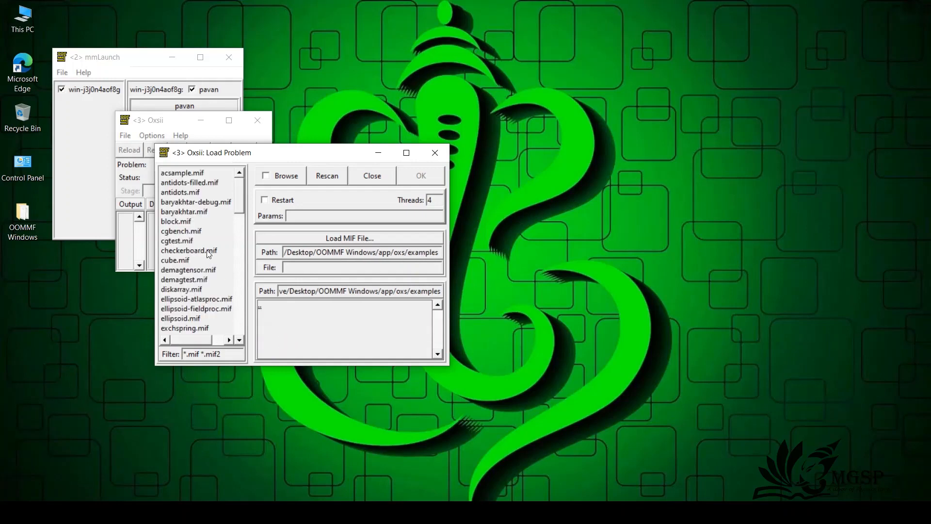
pyautogui.scroll(-10, 204, 291)
pyautogui.scroll(10, 205, 293)
pyautogui.doubleClick(189, 329)
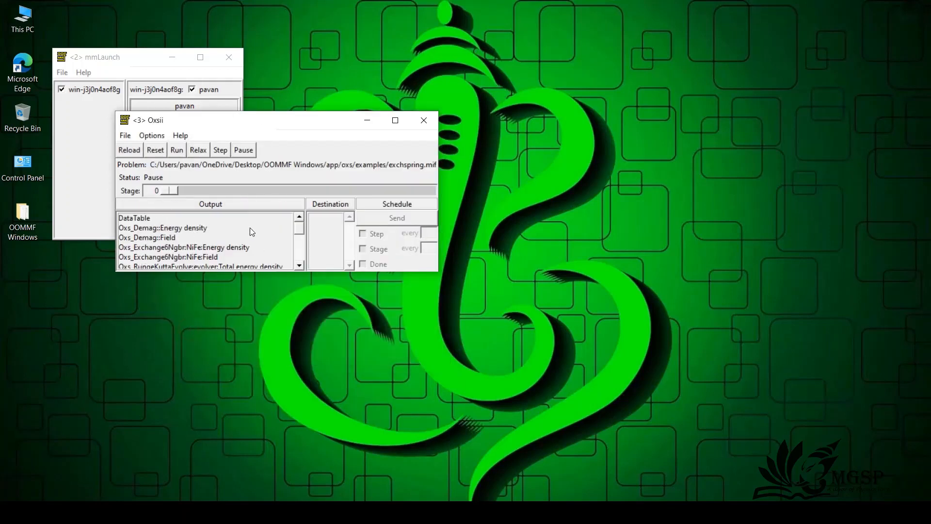
# Step: Start mmGraph and mmDisp, arranging the Oxsii, mmGraph and mmDisp windows so they do not overlap
pyautogui.moveTo(268, 131); pyautogui.dragTo(421, 73)
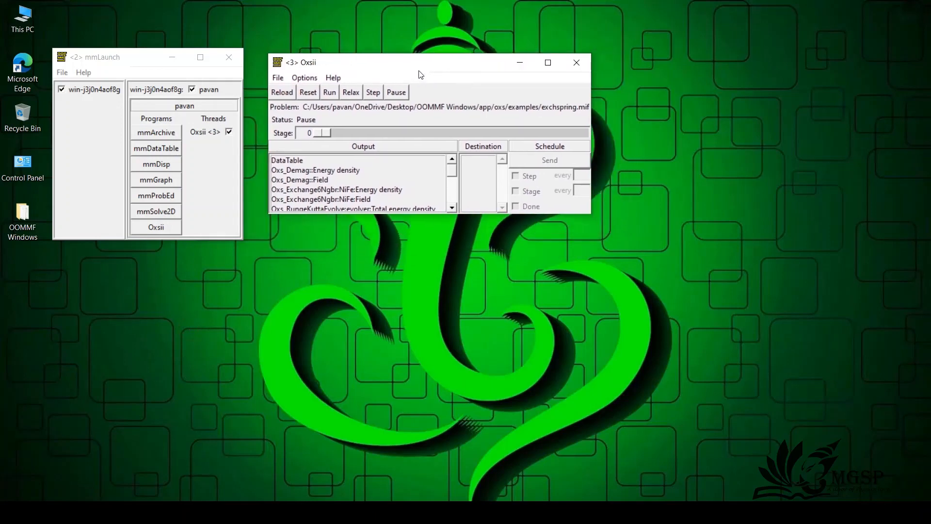
pyautogui.click(164, 182)
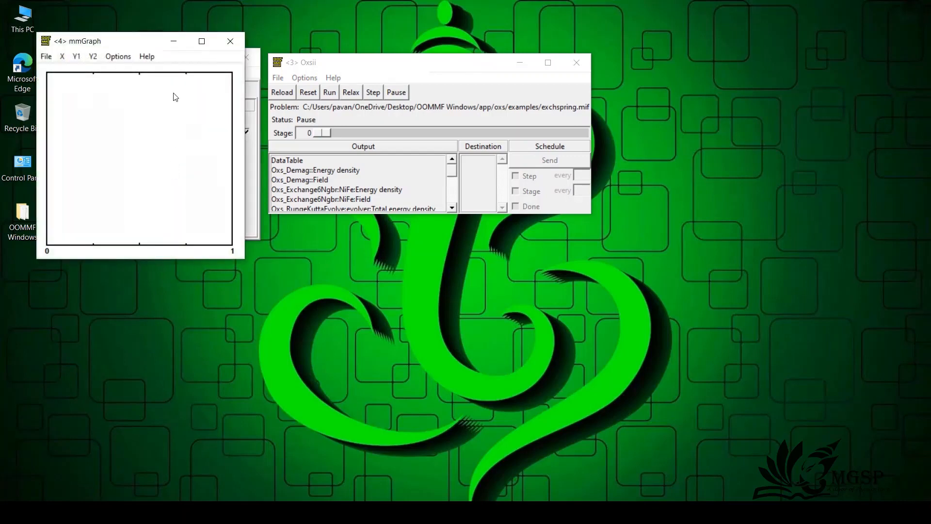
pyautogui.moveTo(145, 48); pyautogui.dragTo(477, 233)
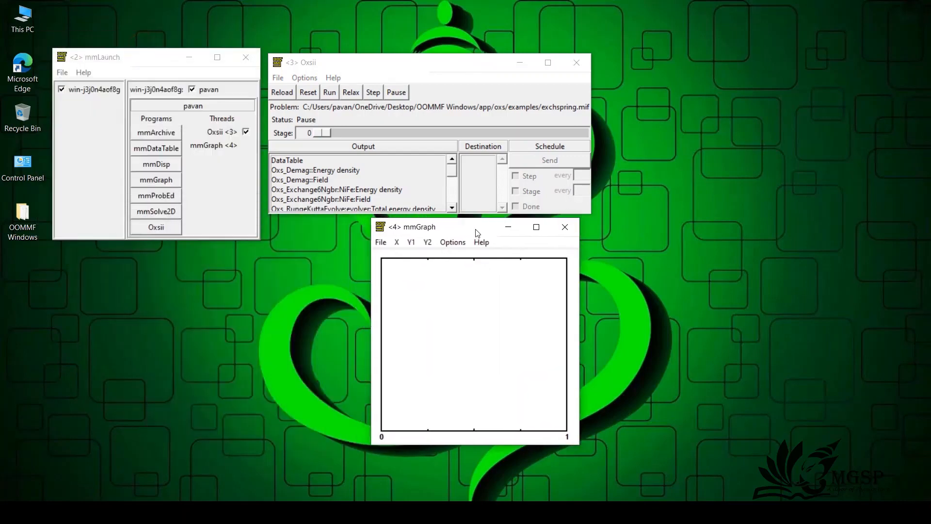
pyautogui.click(171, 168)
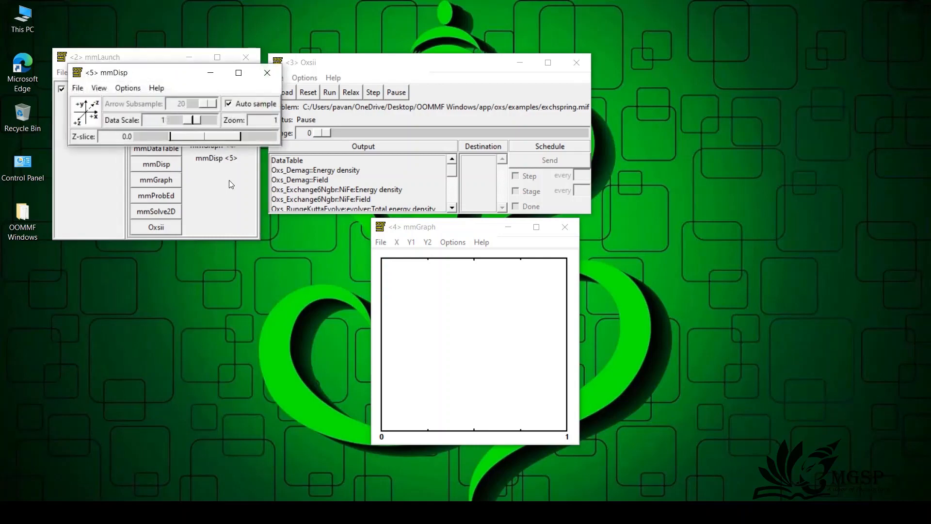
pyautogui.moveTo(148, 73); pyautogui.dragTo(110, 287)
# Step: Schedule the DataTable output to be sent to mmGraph every 10 steps
pyautogui.click(287, 161)
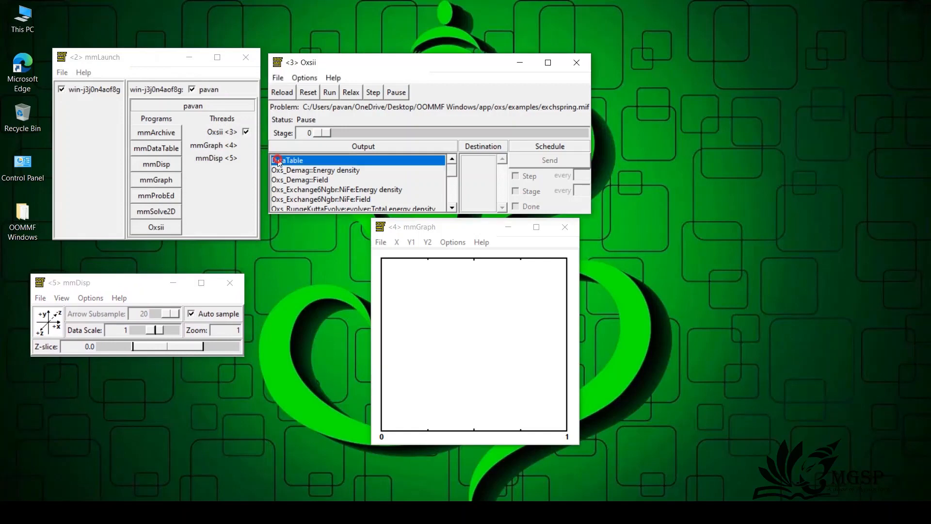
pyautogui.click(474, 161)
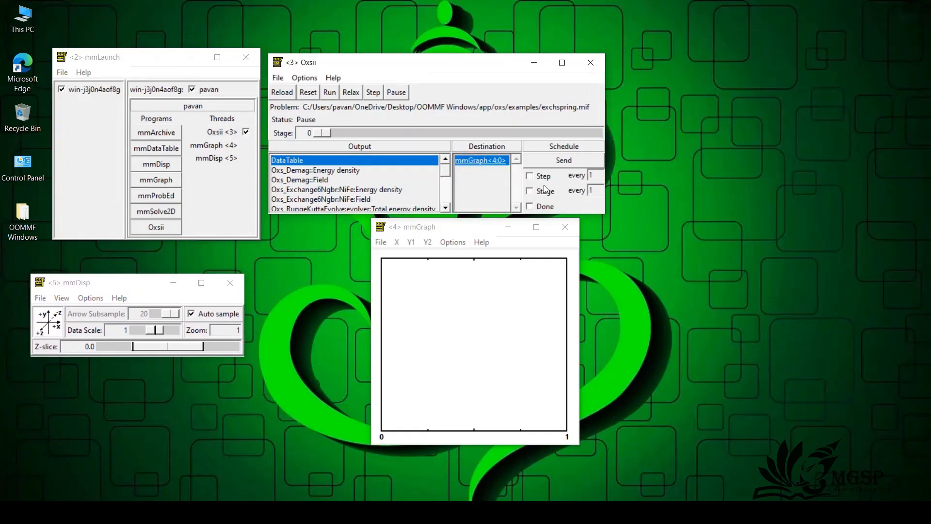
pyautogui.click(529, 176)
pyautogui.click(596, 175)
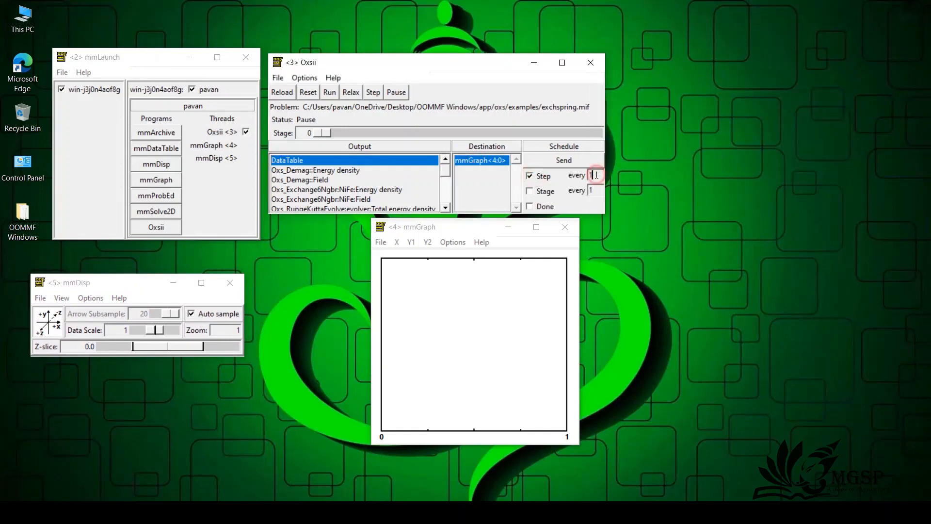
pyautogui.moveTo(596, 174); pyautogui.dragTo(590, 177)
pyautogui.moveTo(598, 177); pyautogui.dragTo(583, 181)
pyautogui.write('10')
pyautogui.press('Return')
# Step: Schedule the Oxs_TimeDriver::Spin output to be sent to mmDisp every 5 steps
pyautogui.click(331, 172)
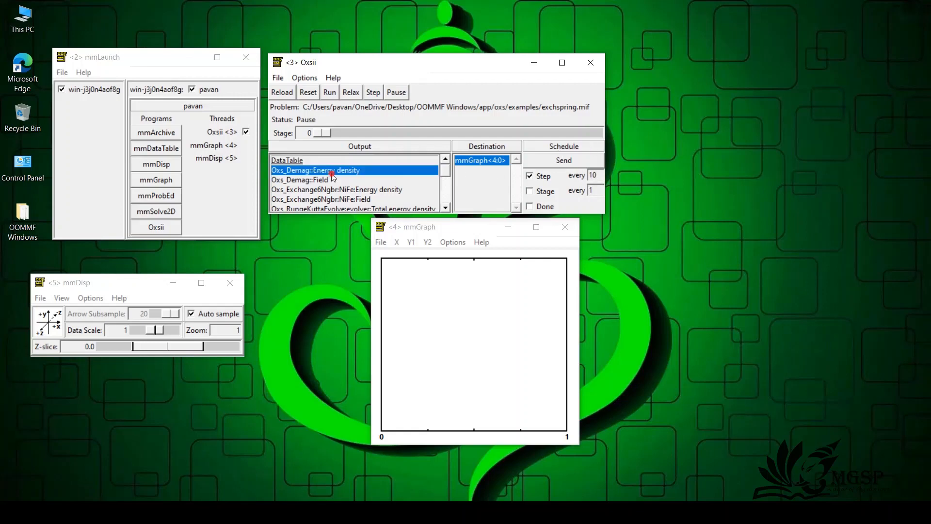
pyautogui.scroll(-2, 347, 180)
pyautogui.scroll(-1, 356, 181)
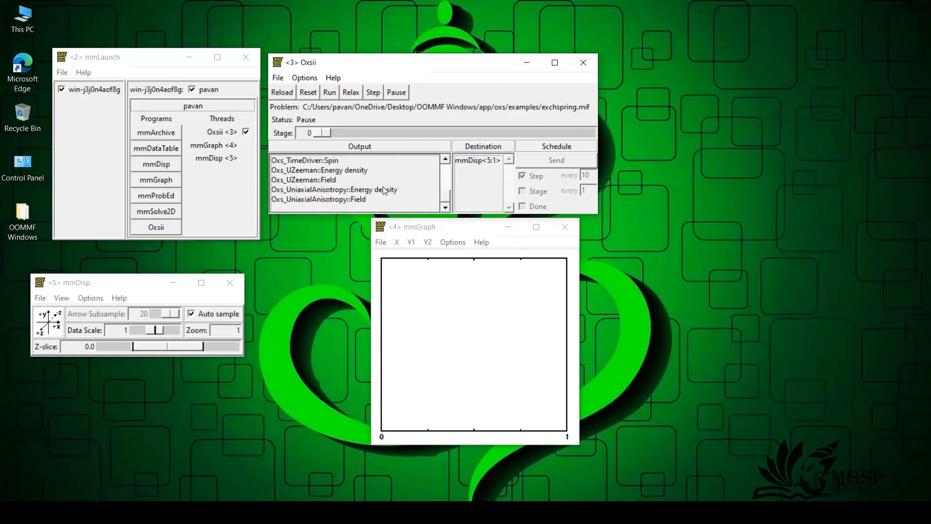
pyautogui.scroll(5, 384, 189)
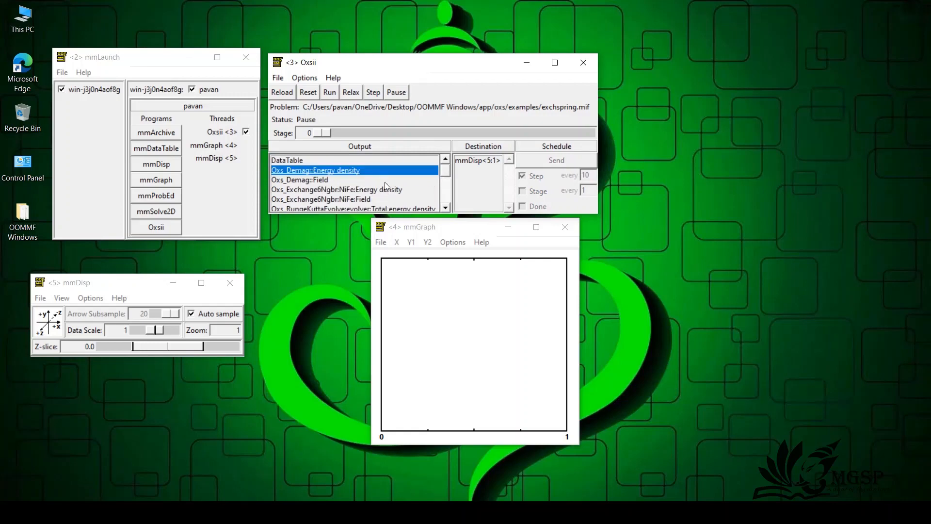
pyautogui.click(323, 190)
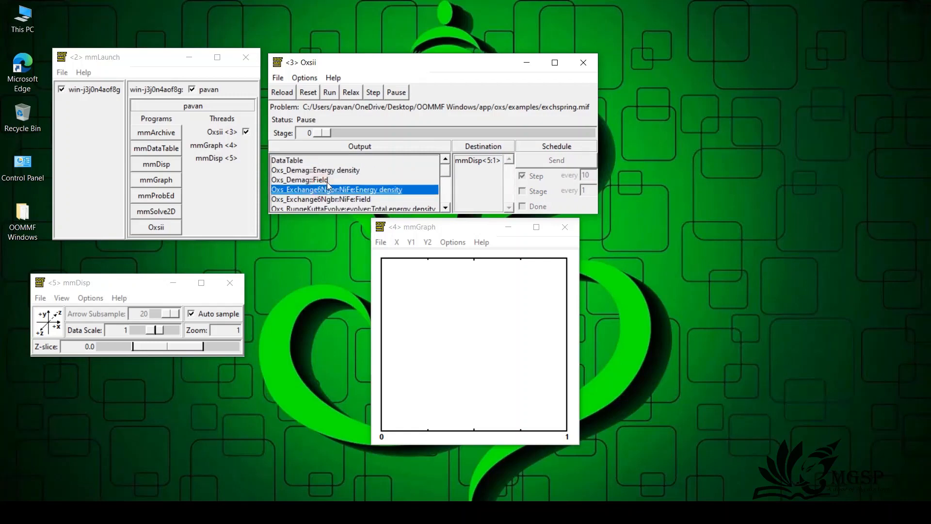
pyautogui.scroll(-5, 334, 179)
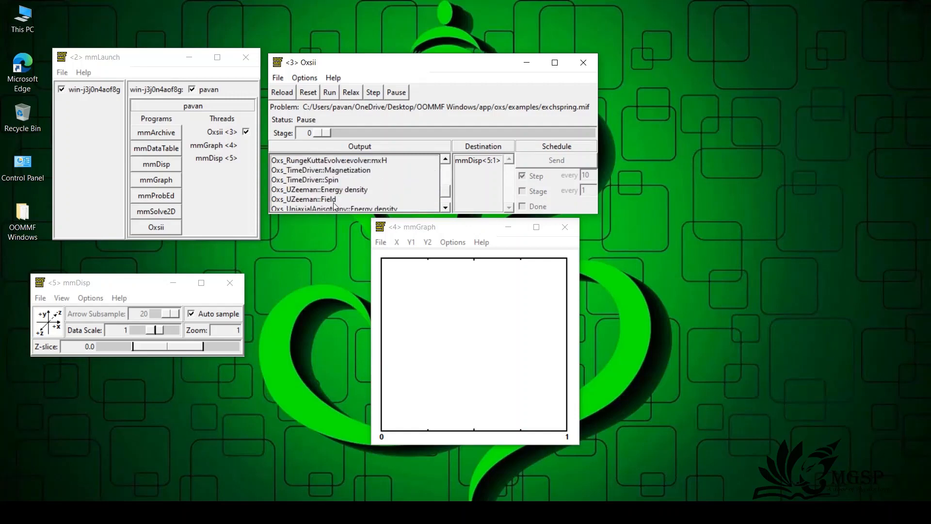
pyautogui.scroll(-1, 332, 194)
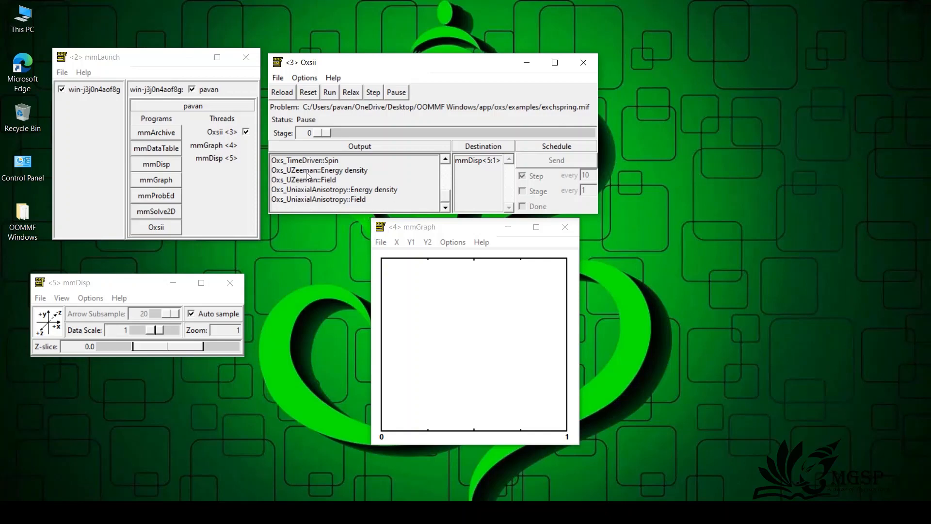
pyautogui.click(330, 164)
pyautogui.click(461, 160)
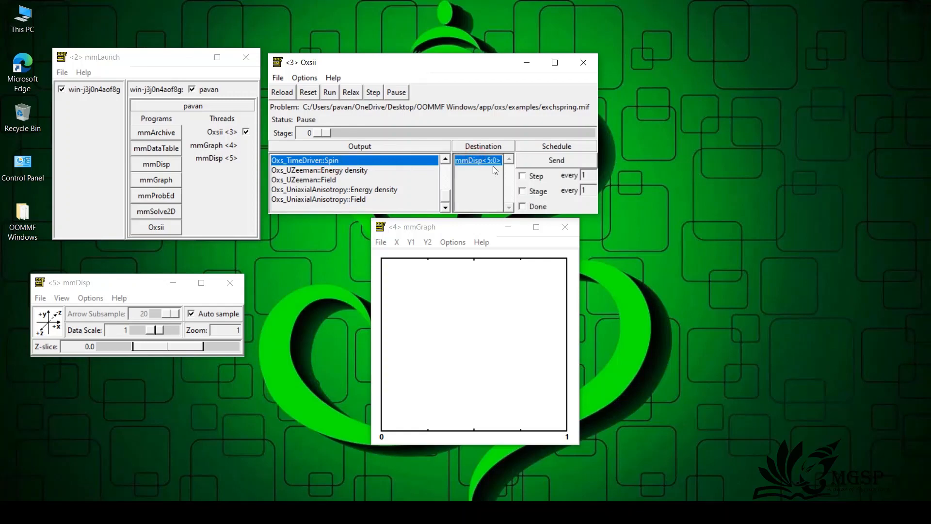
pyautogui.click(523, 177)
pyautogui.doubleClick(592, 173)
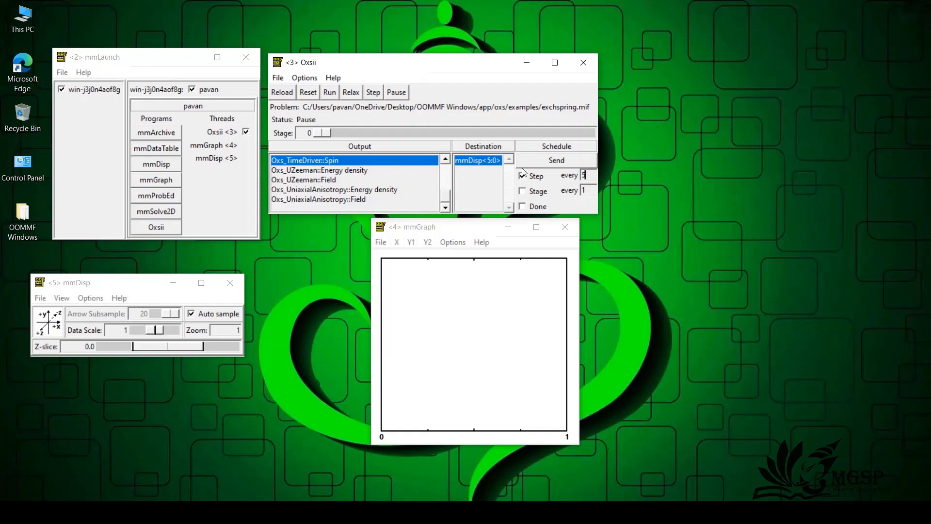
# Step: Run the simulation and move the mmDisp window beside the Oxsii window, clear of the other windows
pyautogui.click(331, 92)
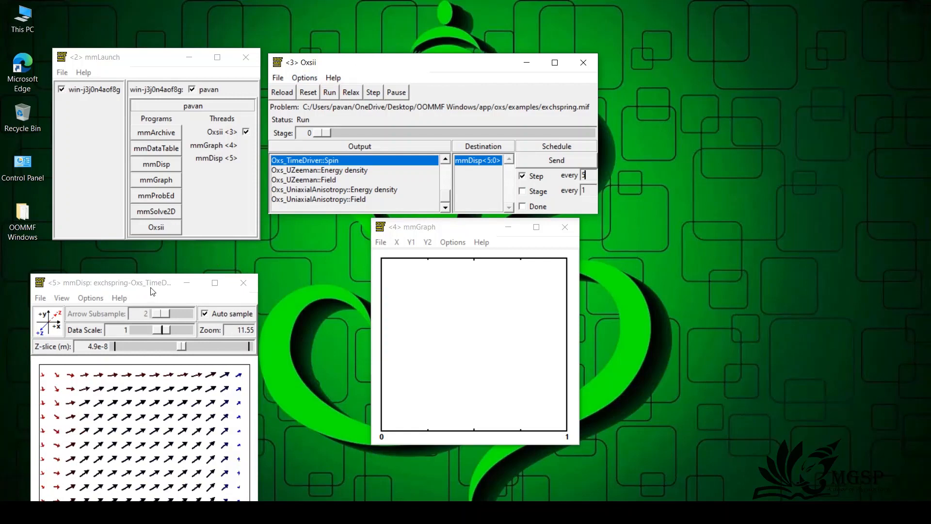
pyautogui.moveTo(211, 277); pyautogui.dragTo(797, 46)
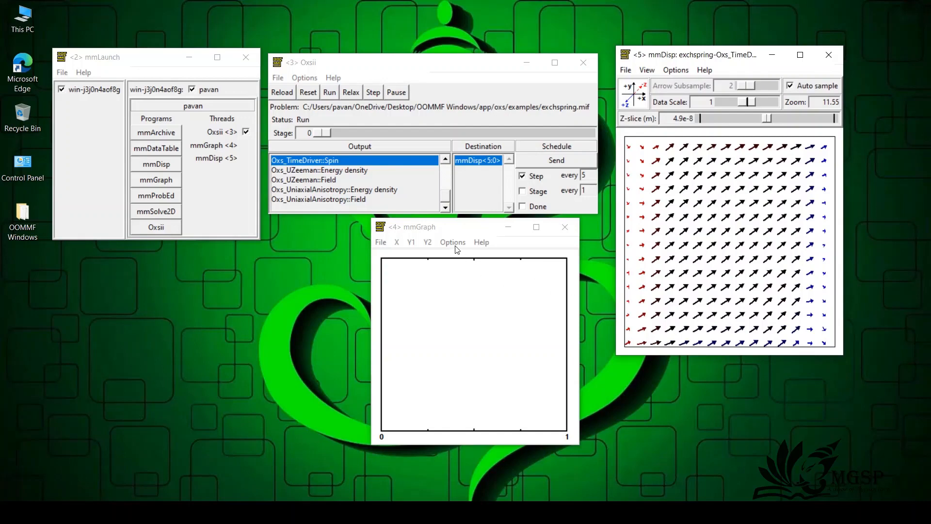
pyautogui.click(397, 242)
pyautogui.click(399, 242)
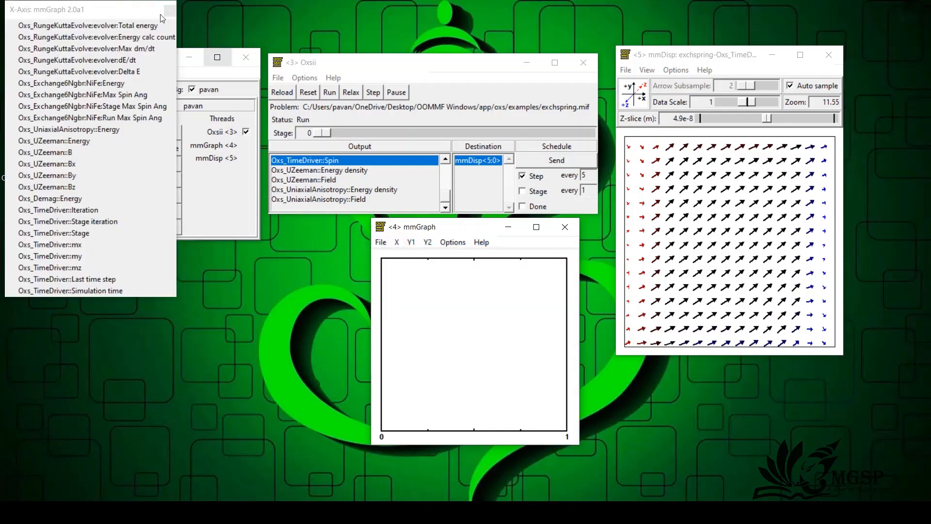
pyautogui.click(170, 10)
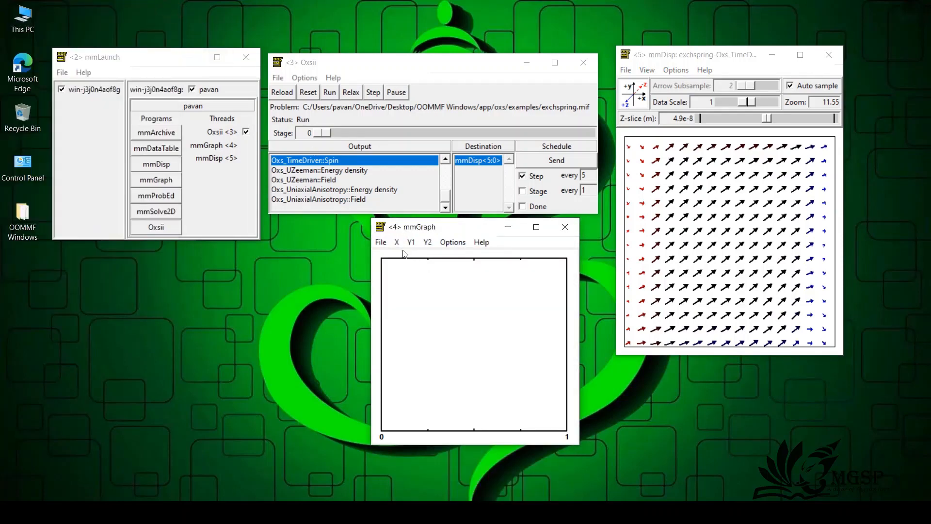
# Step: Use Oxs_TimeDriver::Iteration as mmGraph's X quantity, and stack a slightly taller mmGraph window beneath a raised mmLaunch window
pyautogui.click(397, 242)
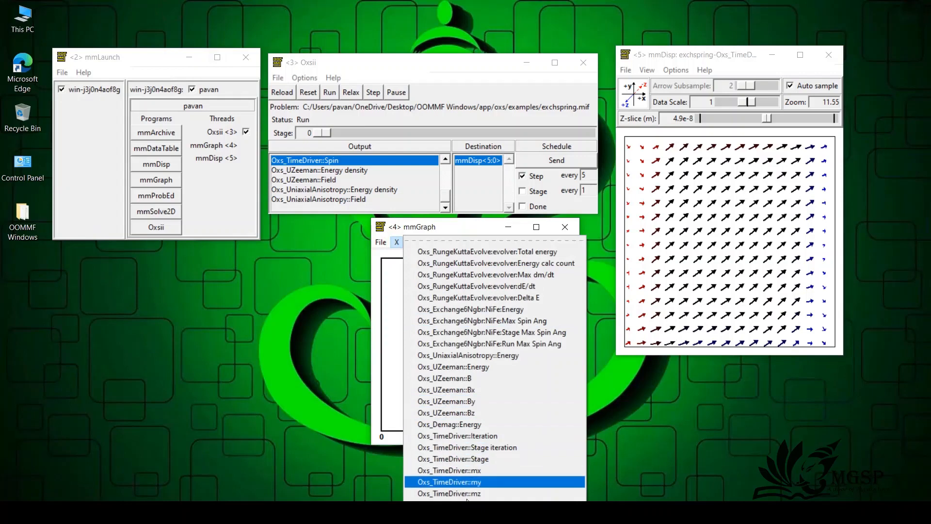
pyautogui.click(493, 438)
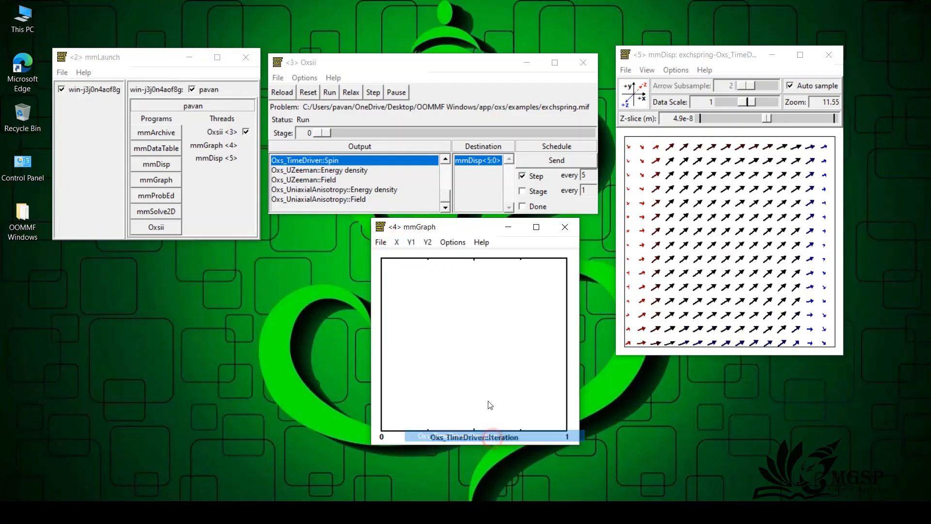
pyautogui.moveTo(455, 233); pyautogui.dragTo(99, 243)
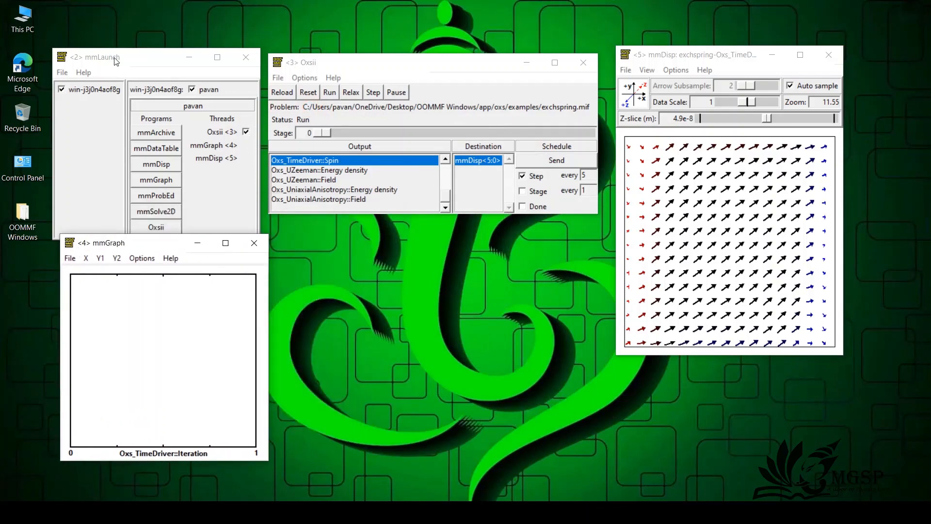
pyautogui.moveTo(117, 60); pyautogui.dragTo(134, 15)
pyautogui.moveTo(114, 236); pyautogui.dragTo(115, 213)
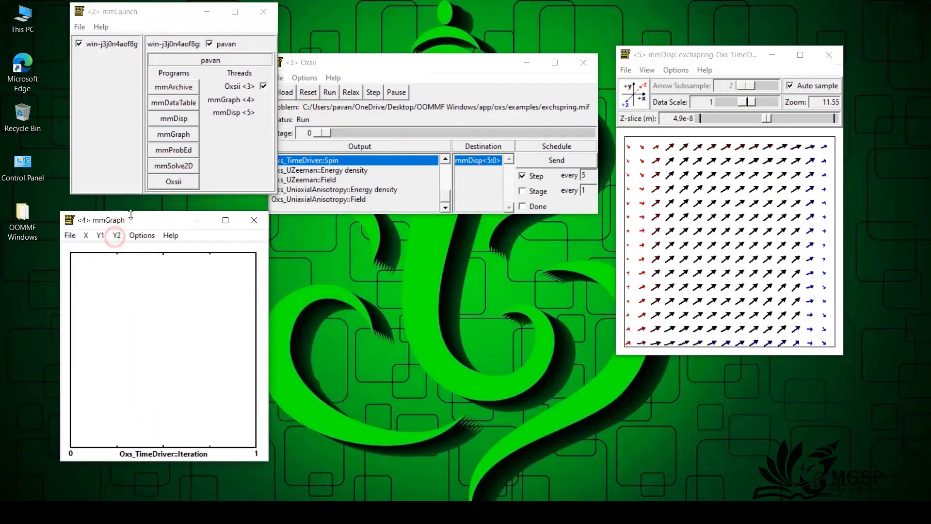
# Step: Plot Oxs_TimeDriver::mx on mmGraph's Y1 axis and Oxs_UZeeman::Energy on its Y2 axis
pyautogui.click(100, 235)
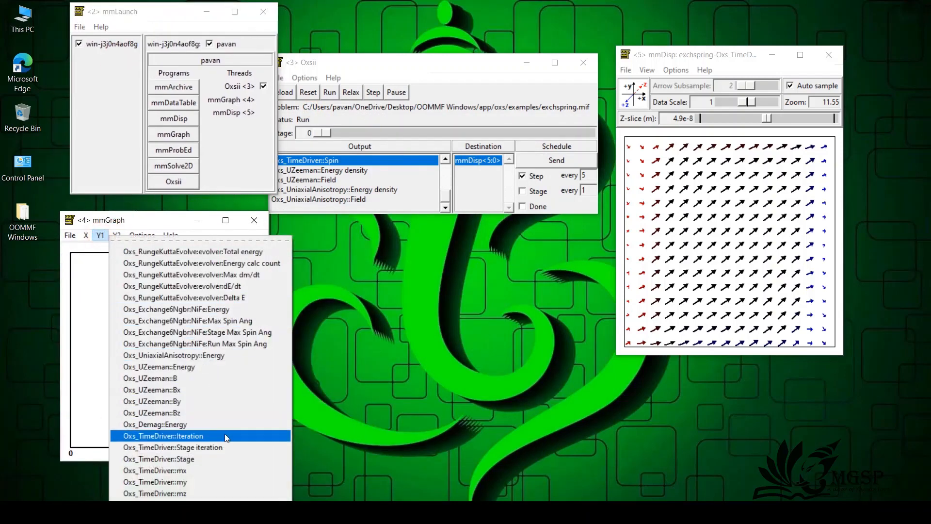
pyautogui.click(211, 471)
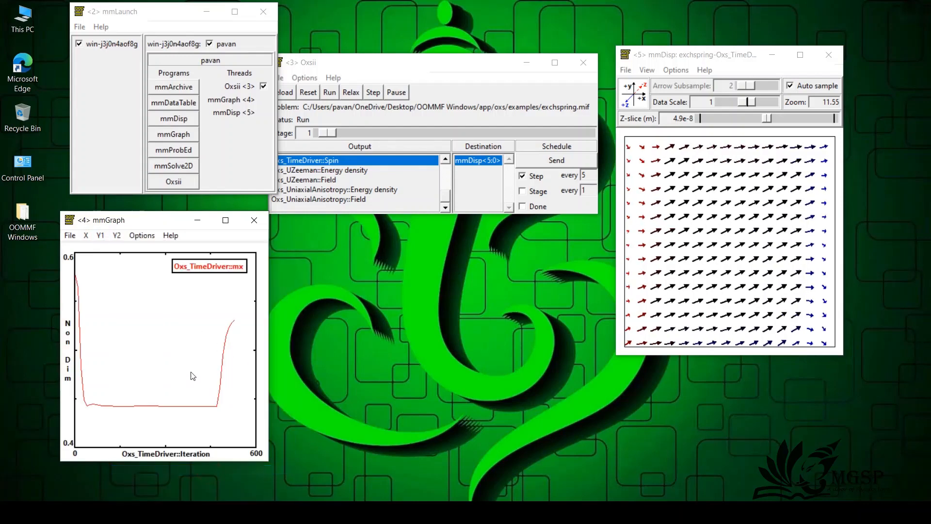
pyautogui.click(116, 236)
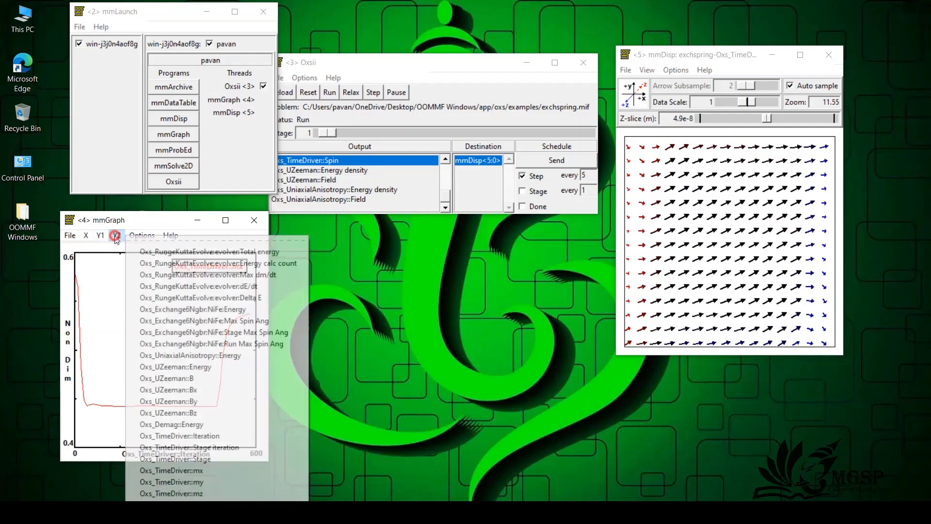
pyautogui.click(172, 367)
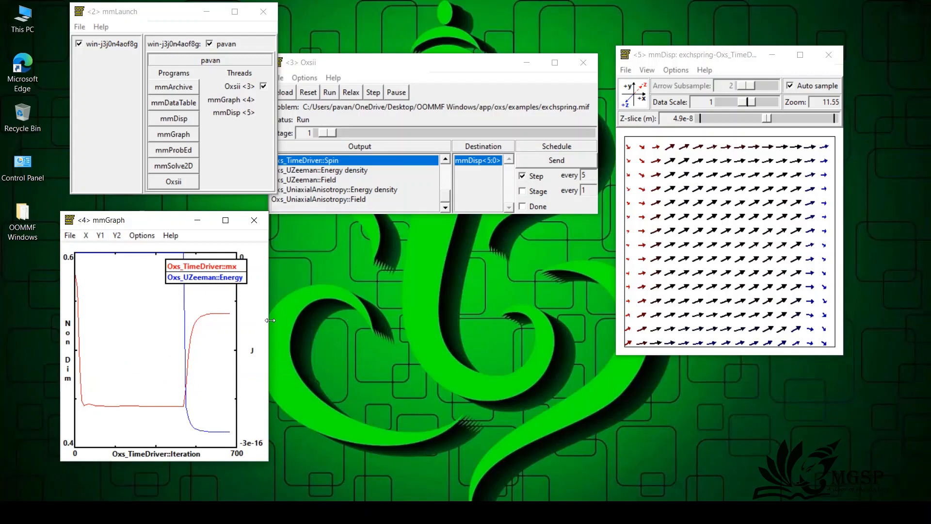
# Step: Widen the mmGraph window and move the Oxsii window clear of mmLaunch and mmGraph
pyautogui.moveTo(271, 296); pyautogui.dragTo(357, 310)
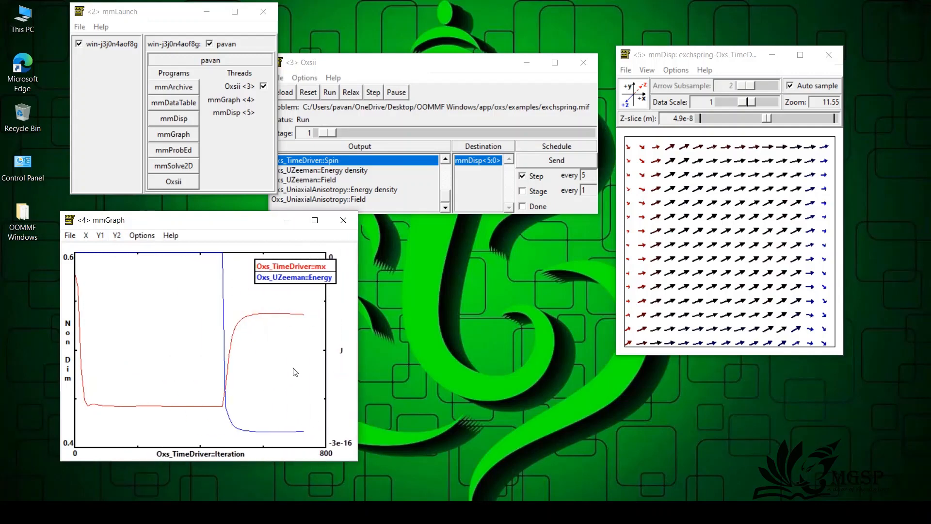
pyautogui.moveTo(431, 68); pyautogui.dragTo(444, 44)
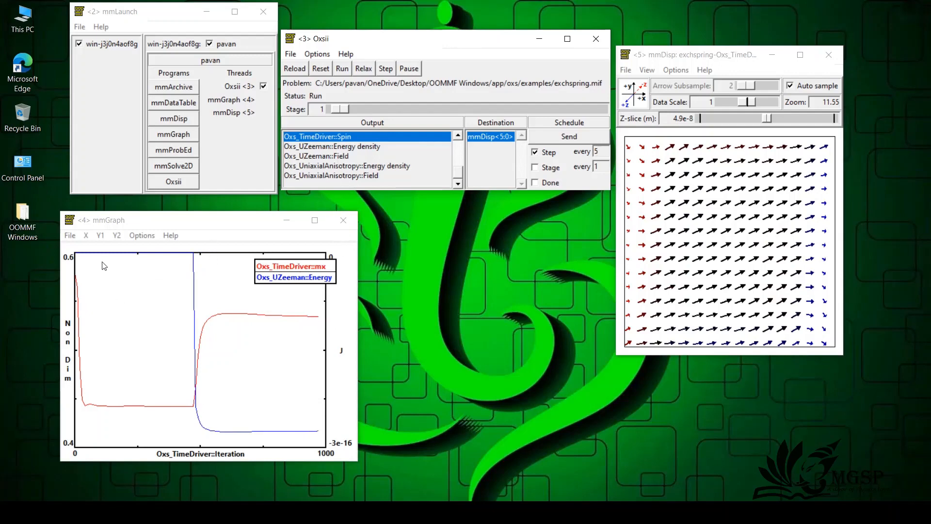
# Step: Try plotting Oxs_RungeKuttaEvolve:evolver:dE/dt on mmGraph's Y2 axis, and remove that curve again
pyautogui.click(100, 235)
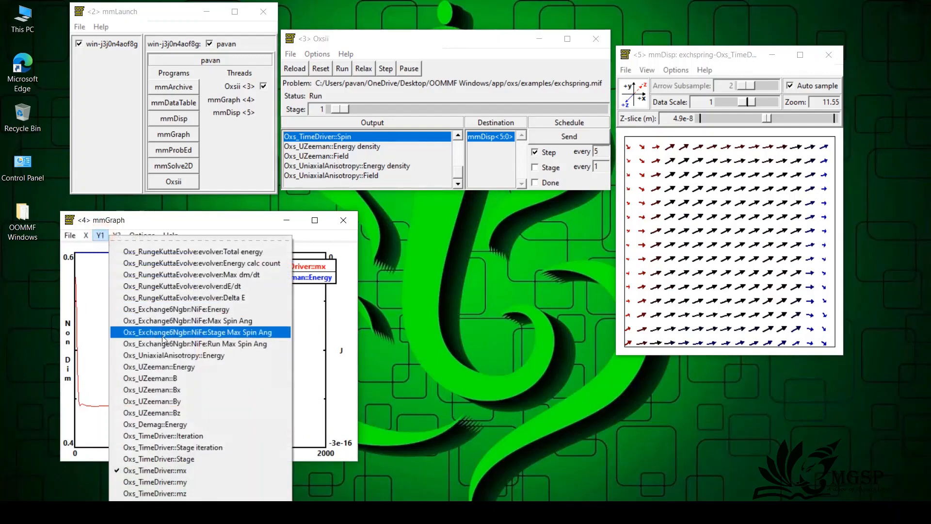
pyautogui.click(100, 235)
pyautogui.click(116, 235)
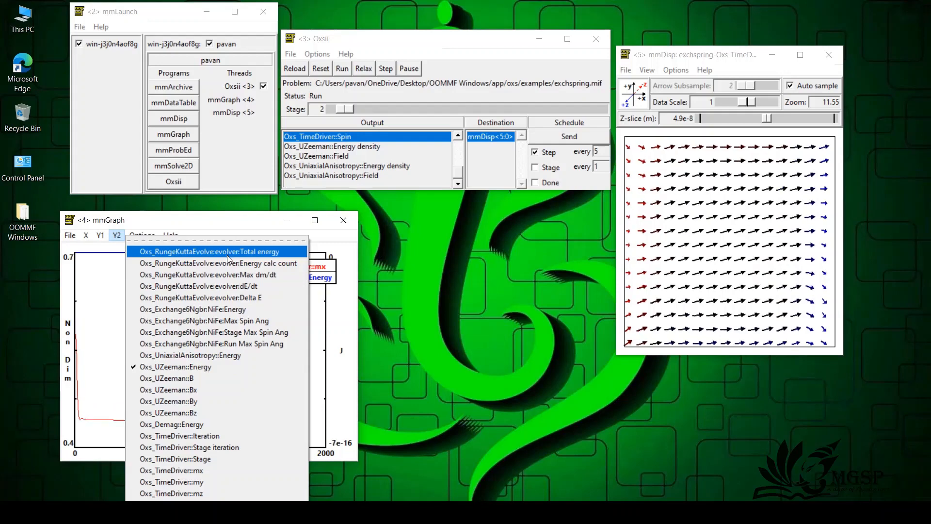
pyautogui.click(223, 287)
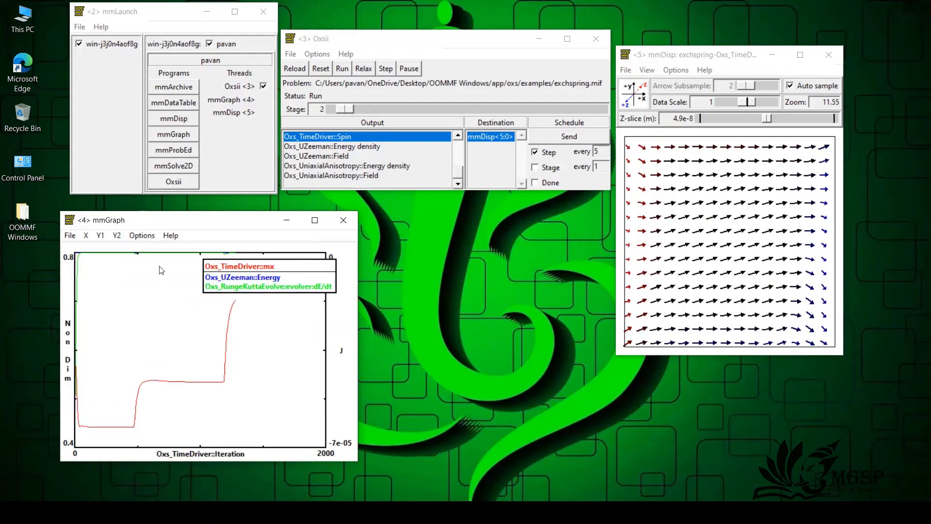
pyautogui.click(141, 235)
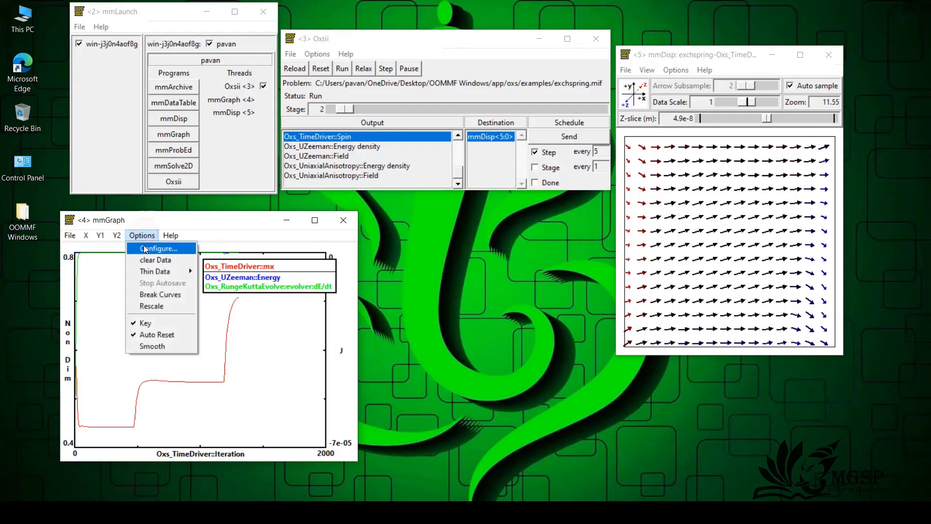
pyautogui.moveTo(119, 236)
pyautogui.click(116, 286)
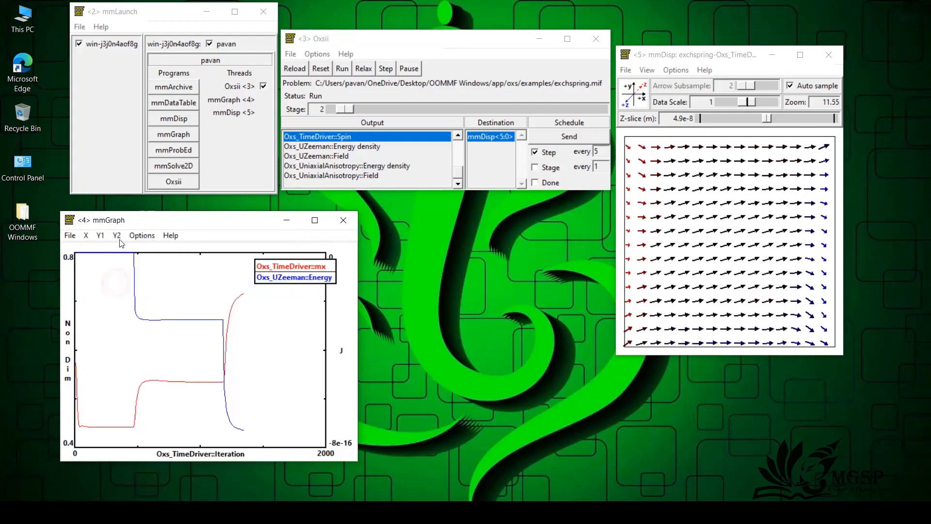
# Step: Add Oxs_UniaxialAnisotropy::Energy to mmGraph's Y2 axis and move the legend from the plot's upper corner to its left half
pyautogui.click(118, 238)
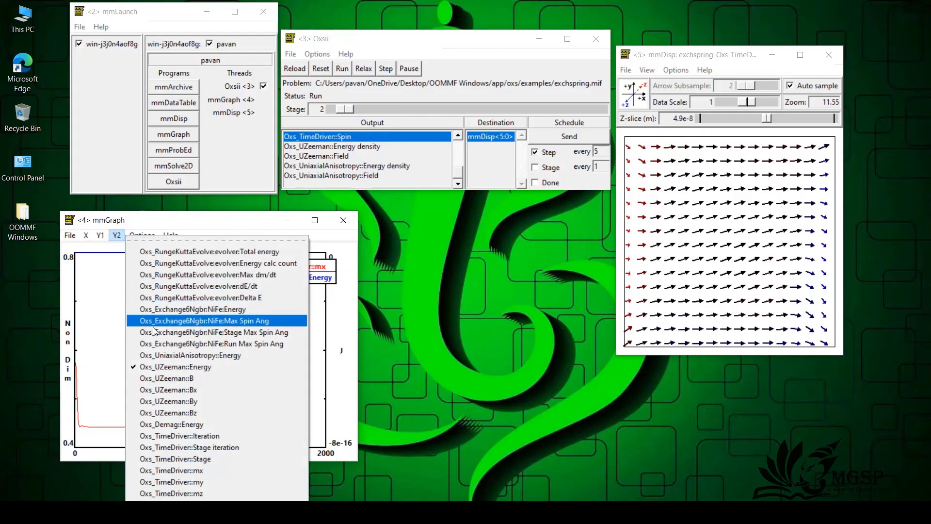
pyautogui.click(163, 356)
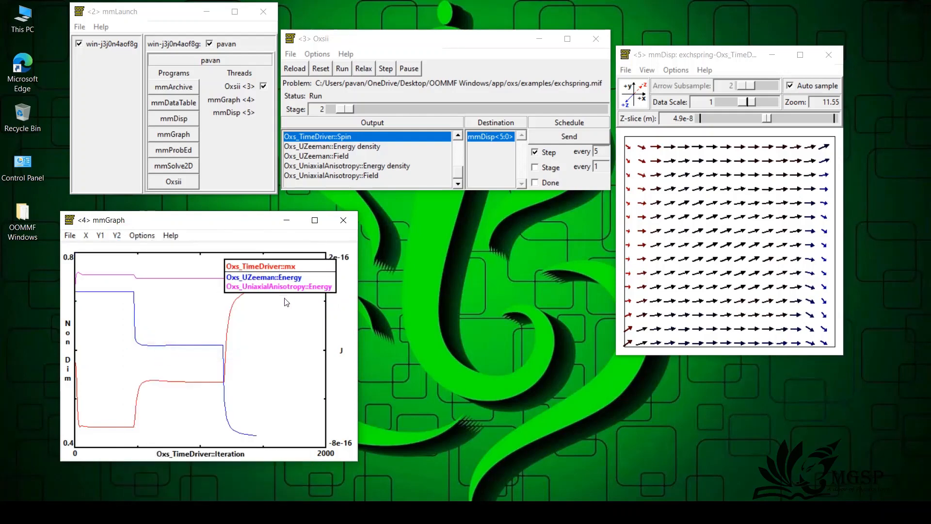
pyautogui.moveTo(288, 266)
pyautogui.mouseDown()
pyautogui.moveTo(277, 285)
pyautogui.moveTo(300, 347)
pyautogui.moveTo(322, 308)
pyautogui.moveTo(288, 255)
pyautogui.moveTo(280, 265)
pyautogui.mouseUp()
pyautogui.moveTo(283, 330); pyautogui.dragTo(144, 318)
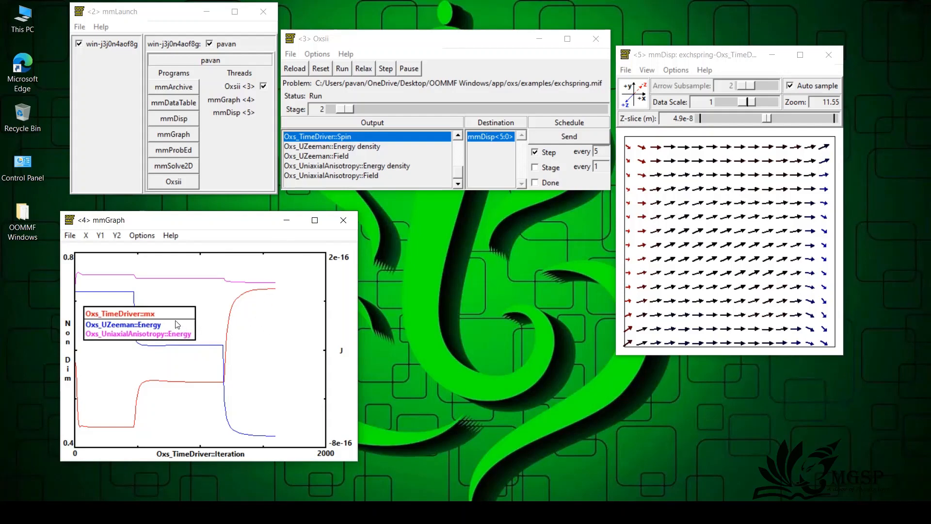
pyautogui.moveTo(178, 324); pyautogui.dragTo(216, 312)
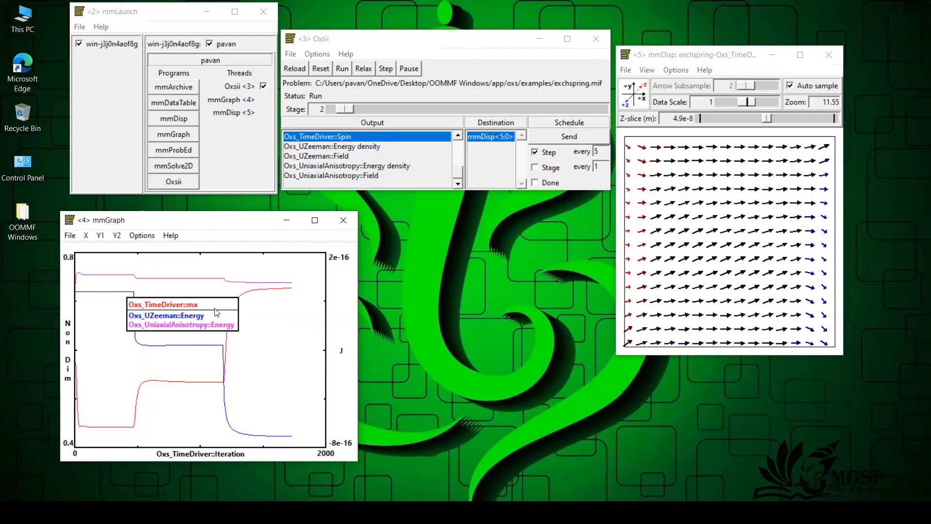